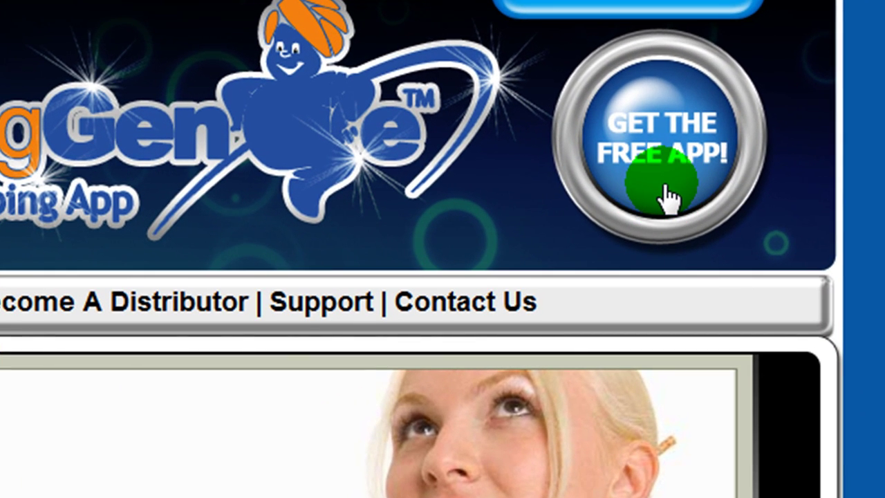
- Load myshoppinggenie.com/coachjc to reach the coachjc distributor's version of the site
{"action": "left_click", "coordinate": [665, 198]}
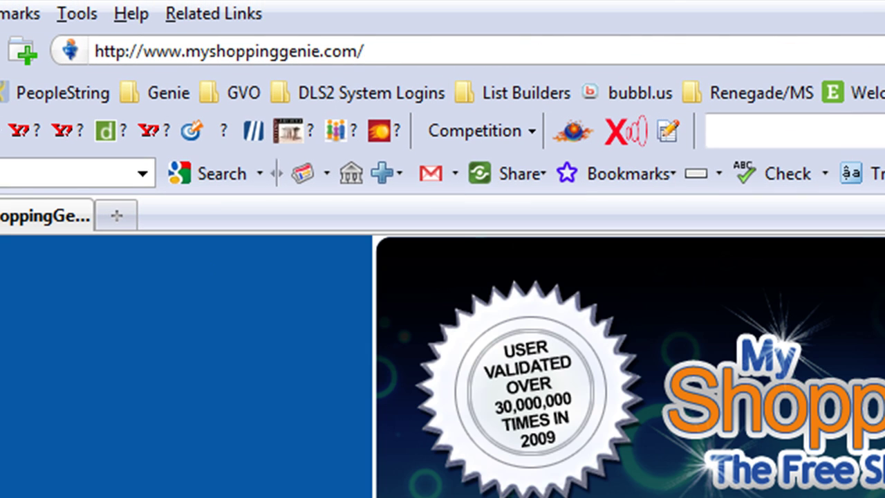
{"action": "left_click", "coordinate": [461, 55]}
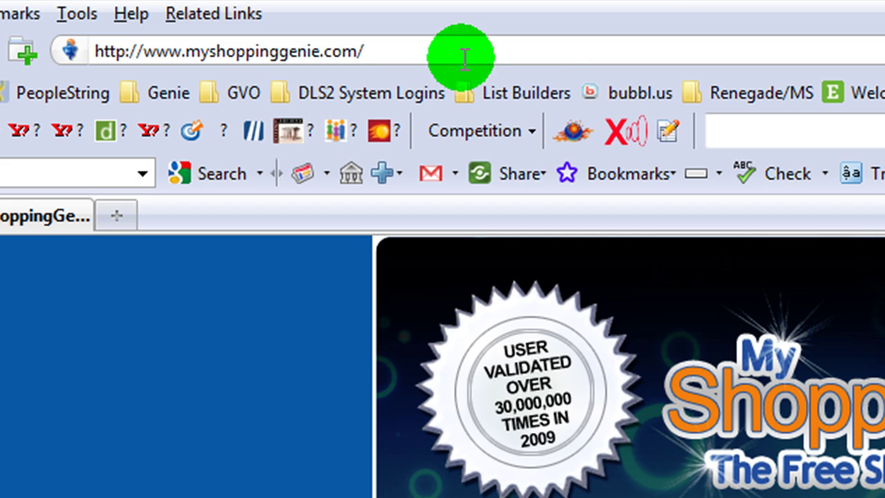
{"action": "left_click", "coordinate": [486, 53]}
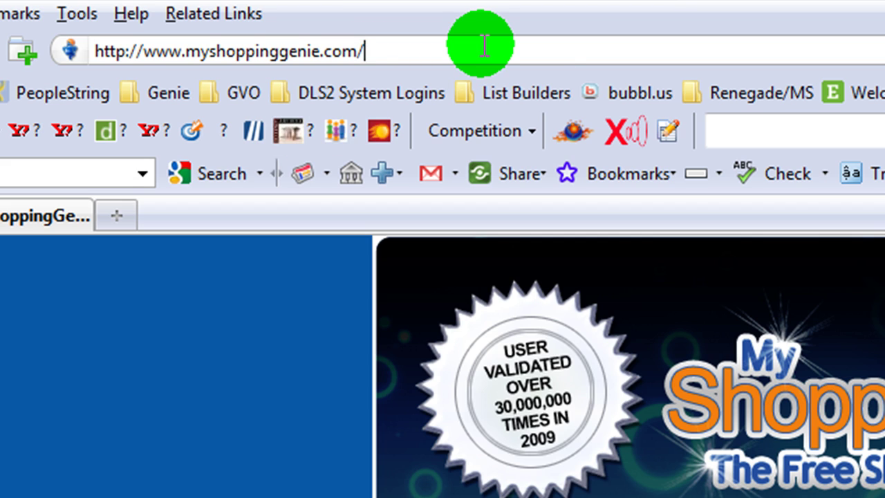
{"action": "type", "text": "co"}
{"action": "key", "text": "BackSpace"}
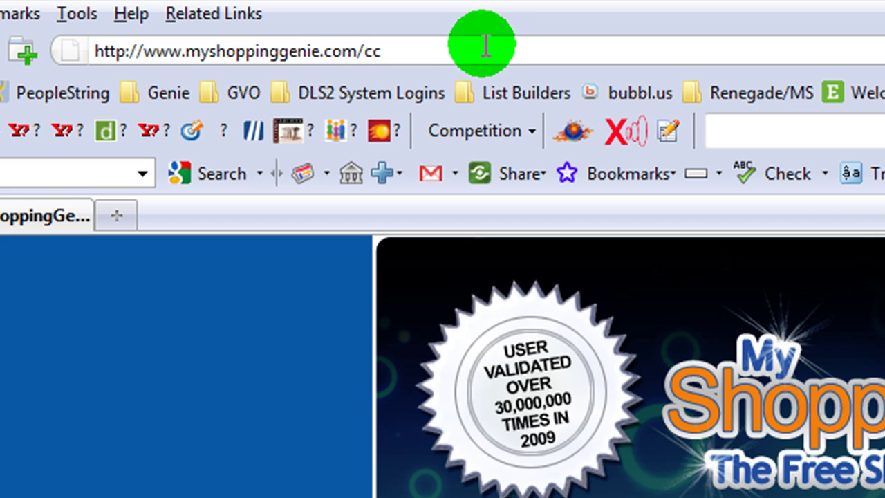
{"action": "type", "text": "oachjc"}
{"action": "key", "text": "Return"}
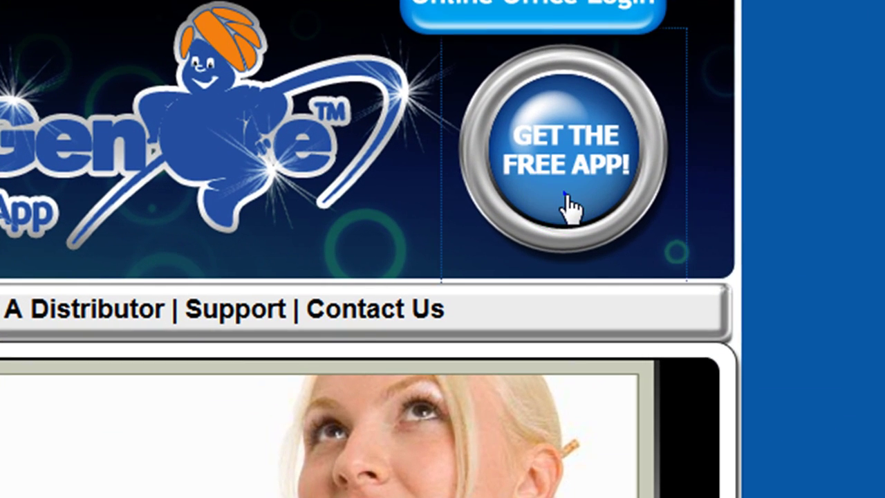
- Open the free app page and scroll to the license key and Classic/Enhanced version choices
{"action": "left_click", "coordinate": [567, 200]}
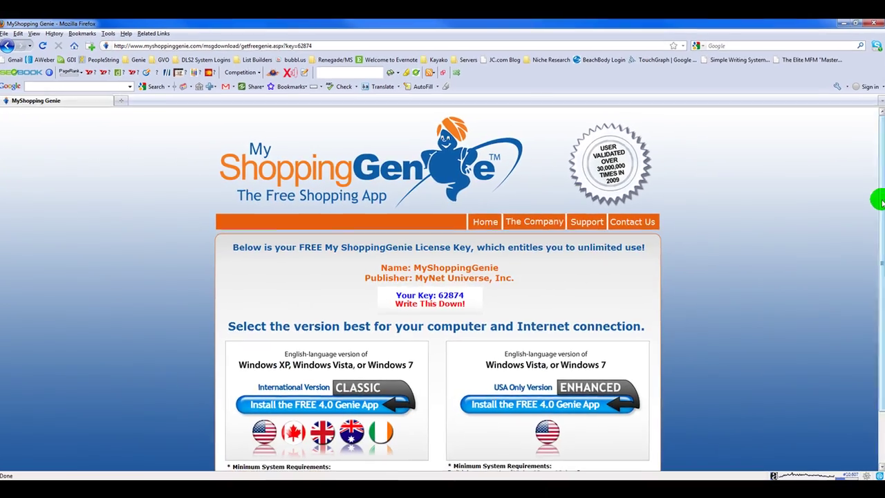
{"action": "scroll", "coordinate": [879, 200], "scroll_direction": "down", "scroll_amount": 3}
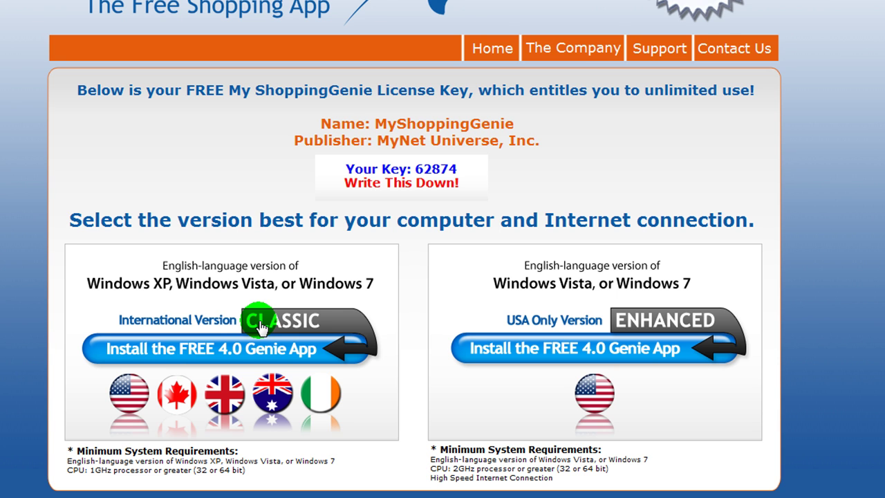
- Choose the International Classic version and start downloading the FREE 4.0 Genie App installer
{"action": "left_click", "coordinate": [328, 270]}
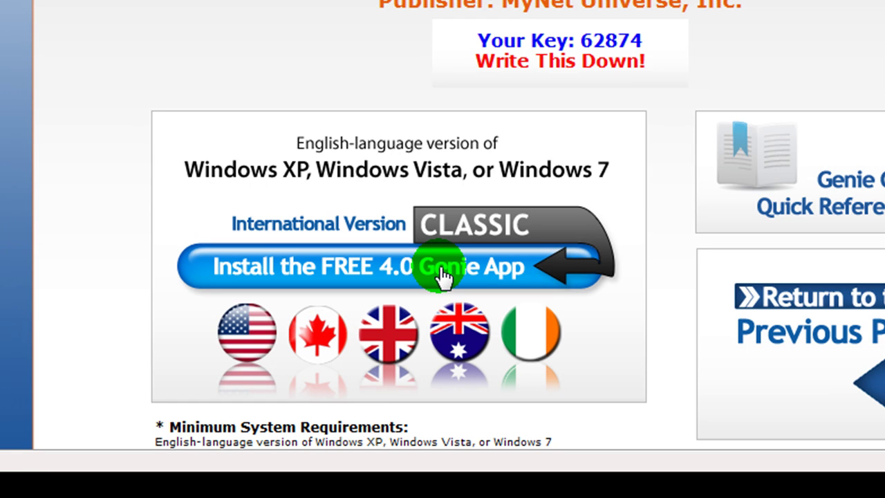
{"action": "left_click", "coordinate": [443, 276]}
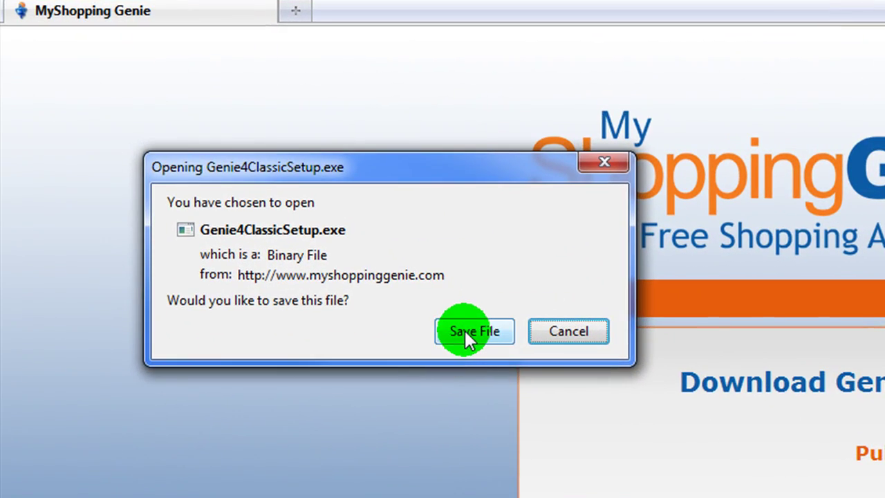
- Save the 1.1 MB Genie4ClassicSetup.exe to the Desktop, overwriting the earlier copy
{"action": "left_click", "coordinate": [458, 339]}
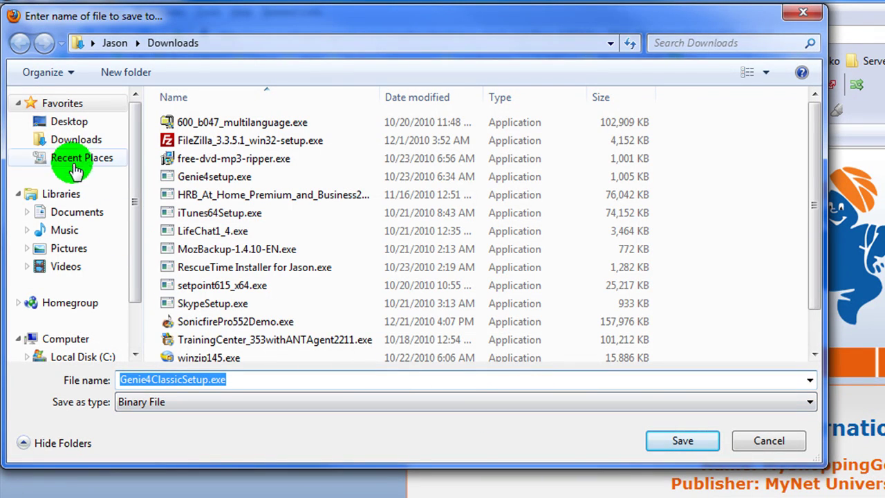
{"action": "left_click", "coordinate": [70, 121]}
{"action": "left_click", "coordinate": [683, 441]}
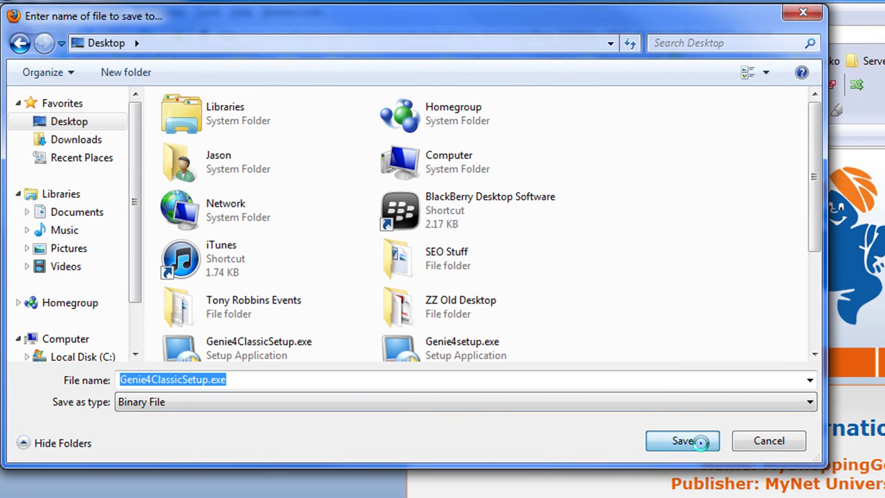
{"action": "left_click", "coordinate": [852, 432]}
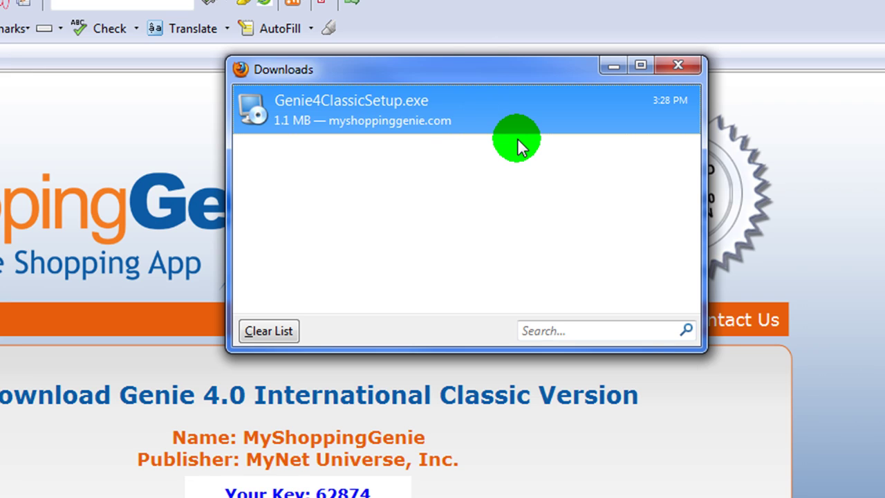
- Run Genie4ClassicSetup.exe, accept the license agreement and install MyShoppingGenie 4.0 FP1
{"action": "double_click", "coordinate": [493, 104]}
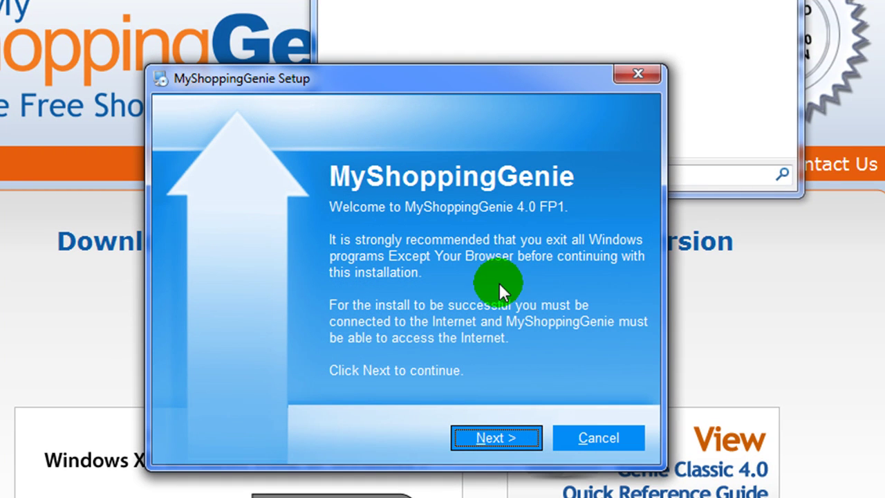
{"action": "left_click", "coordinate": [501, 436]}
{"action": "left_click_drag", "start_coordinate": [639, 199], "coordinate": [617, 365]}
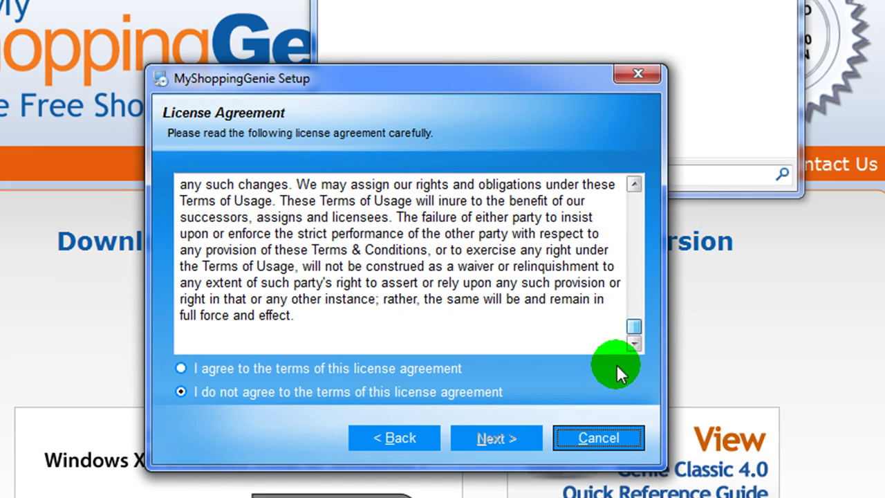
{"action": "left_click", "coordinate": [193, 374]}
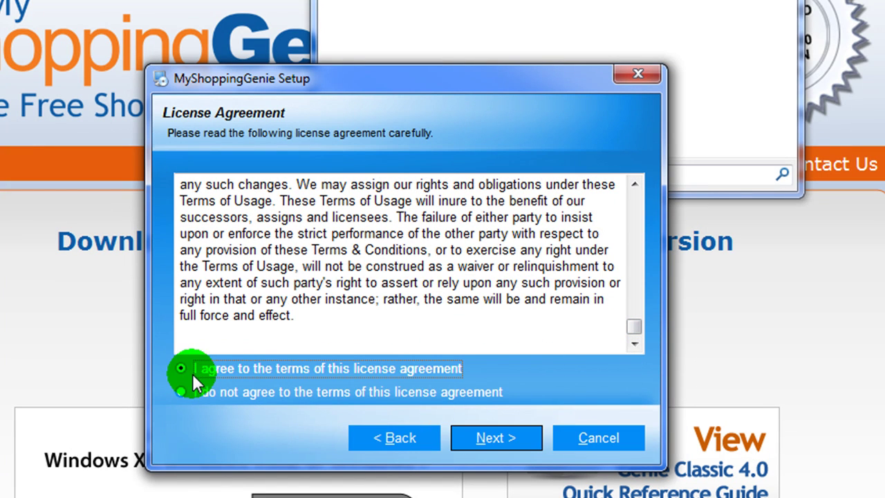
{"action": "left_click", "coordinate": [497, 437]}
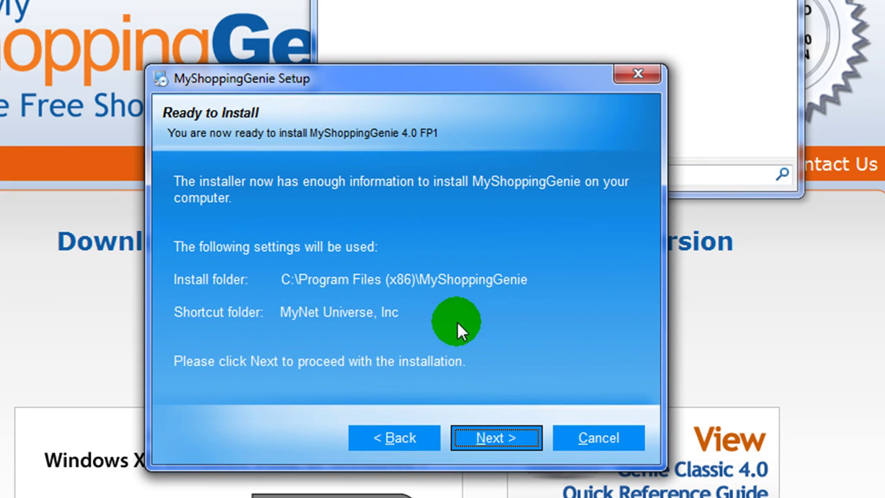
{"action": "left_click", "coordinate": [497, 433]}
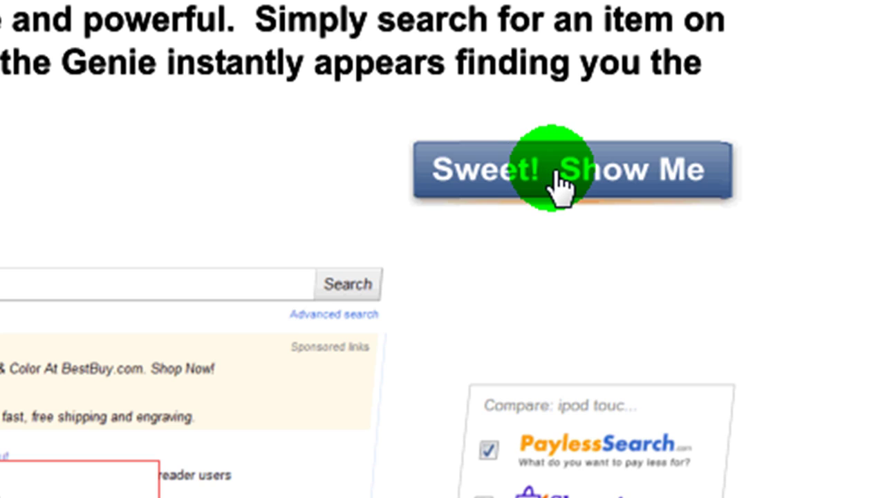
- Show the Genie bar on Google's 'ipod' results and pick a country flag for it
{"action": "left_click", "coordinate": [561, 183]}
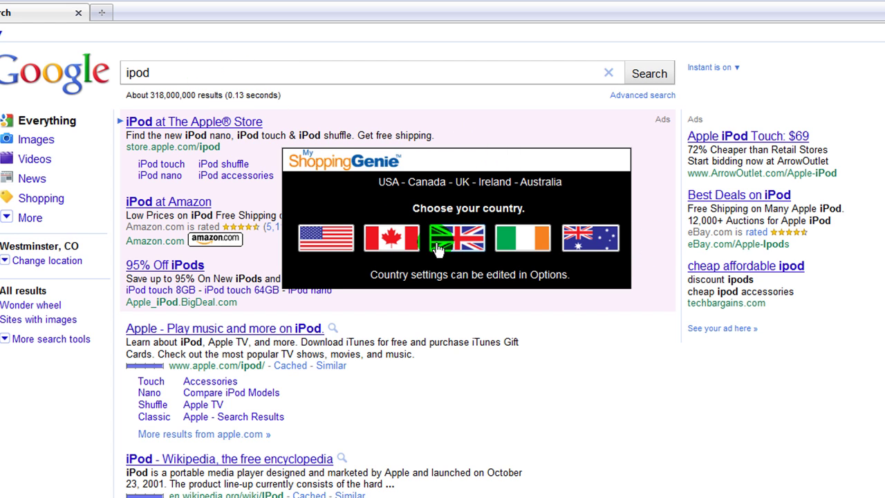
{"action": "left_click", "coordinate": [326, 238]}
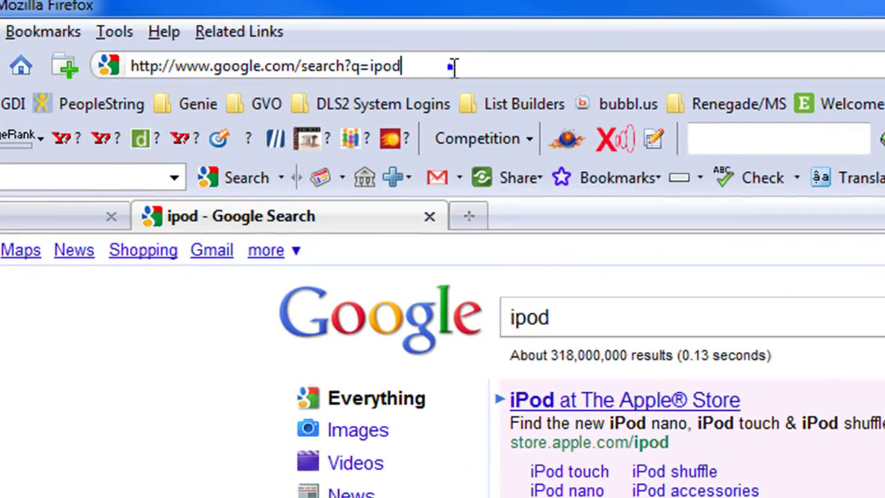
- Trim the search part off the address to load the Google homepage
{"action": "left_click", "coordinate": [453, 66]}
{"action": "key", "text": "shift+Left"}
{"action": "key", "text": "shift+Left"}
{"action": "key", "text": "shift+Left"}
{"action": "key", "text": "BackSpace"}
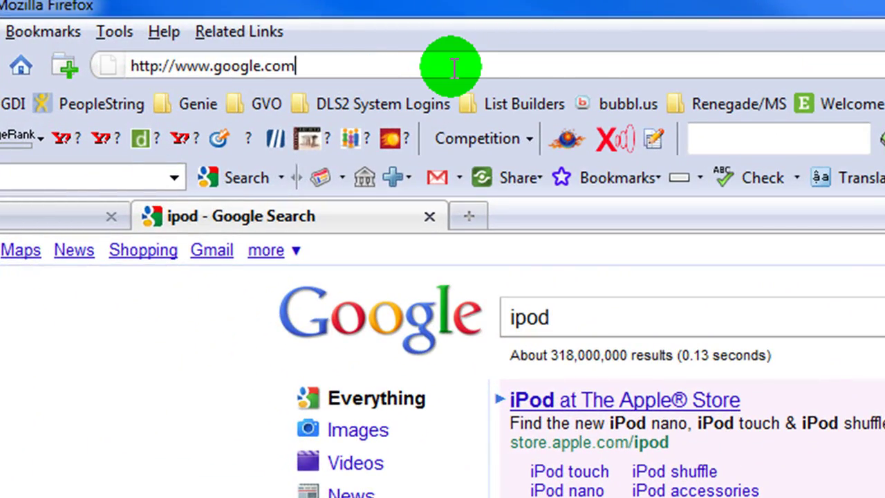
{"action": "key", "text": "Return"}
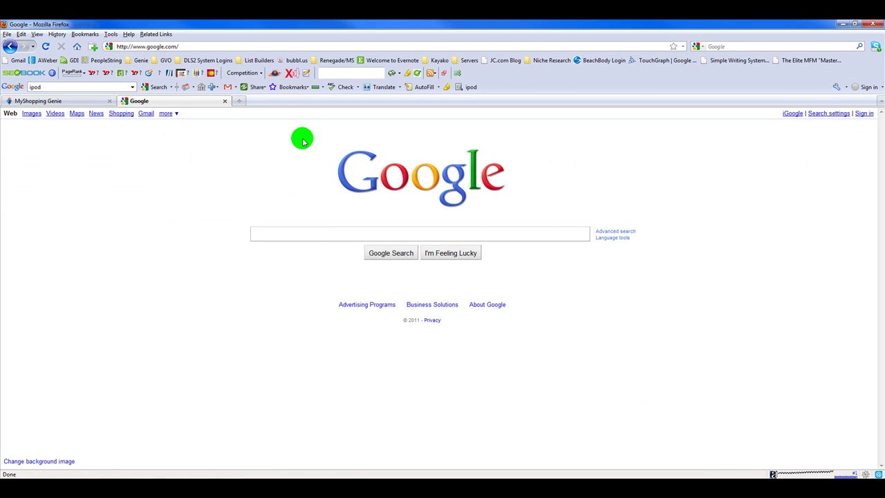
- Open the Genie account login page from the bookmarks, then the Evernote login page
{"action": "left_click", "coordinate": [141, 61]}
{"action": "left_click", "coordinate": [152, 80]}
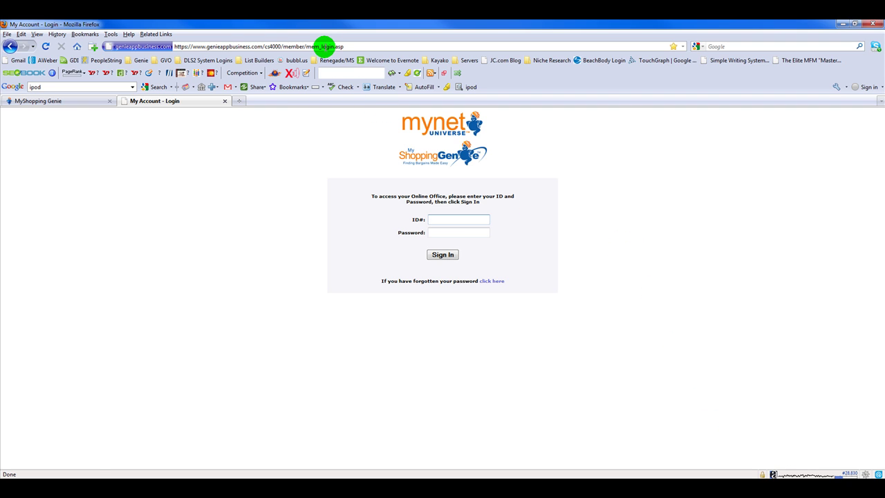
{"action": "left_click", "coordinate": [364, 60]}
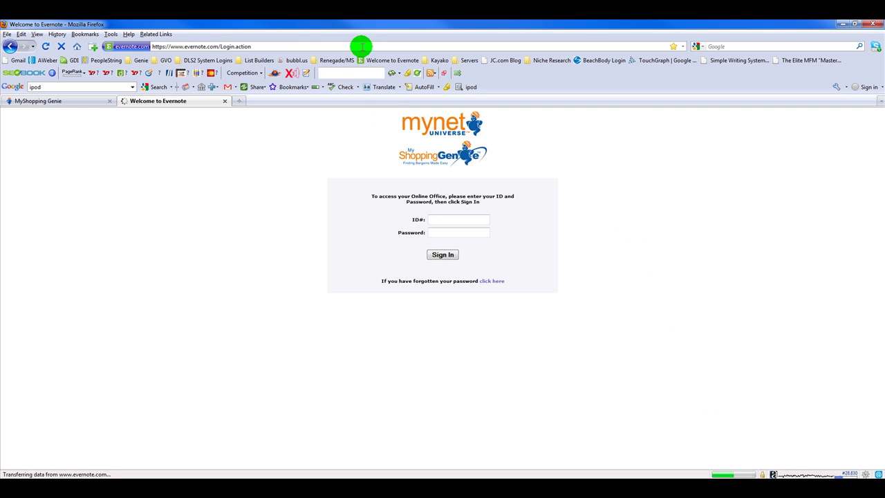
- Replace the address with google.com to return to the Google homepage
{"action": "left_click", "coordinate": [361, 47]}
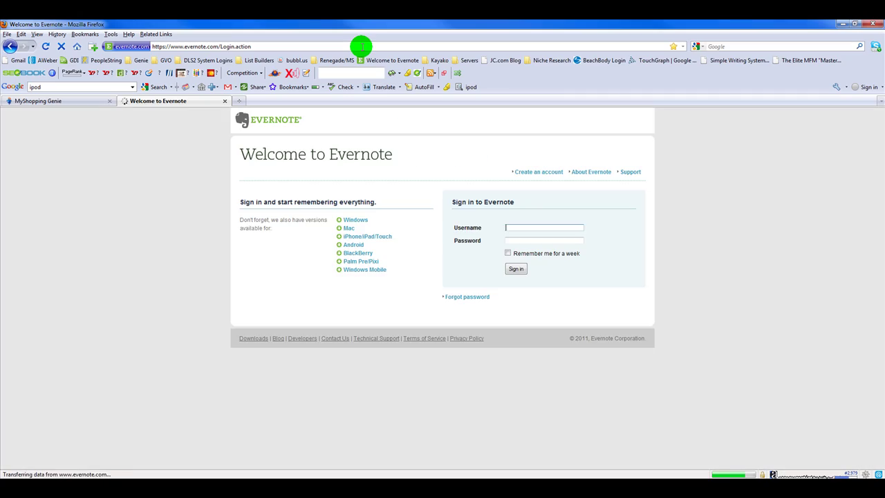
{"action": "left_click", "coordinate": [359, 46]}
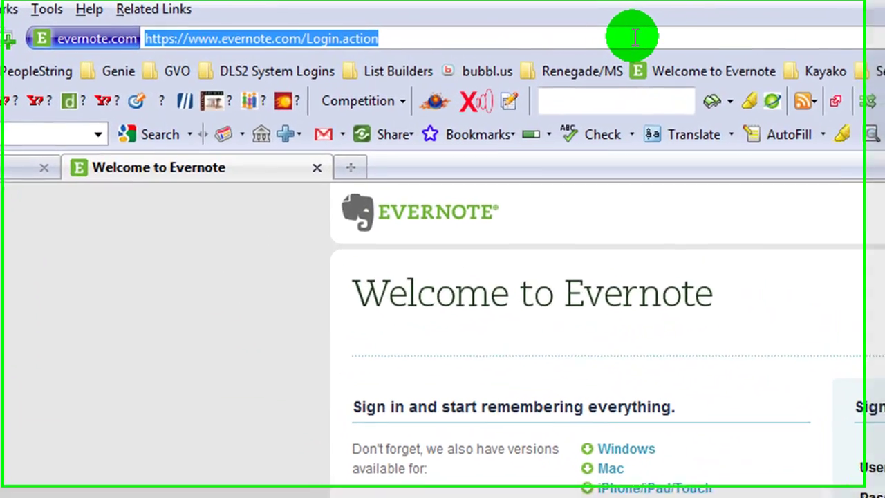
{"action": "type", "text": "google.com"}
{"action": "key", "text": "Return"}
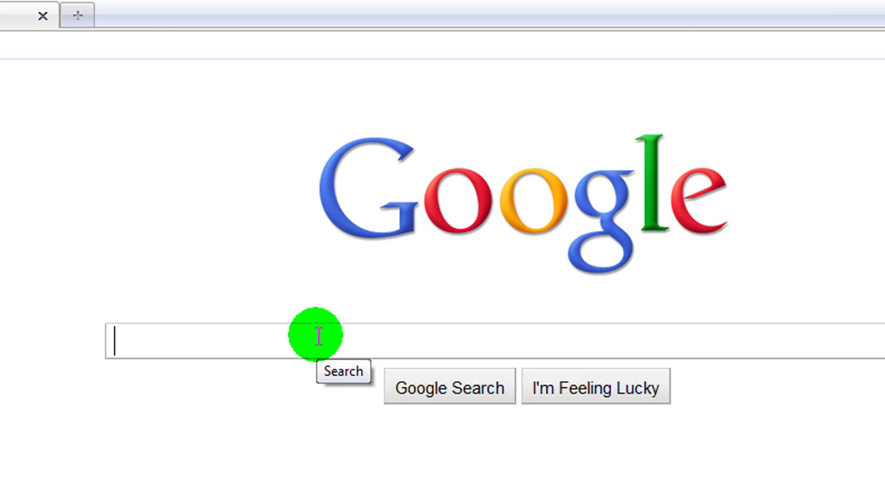
- Search Google for 'free toolbar', correcting the 'toolber' typo
{"action": "type", "text": "free "}
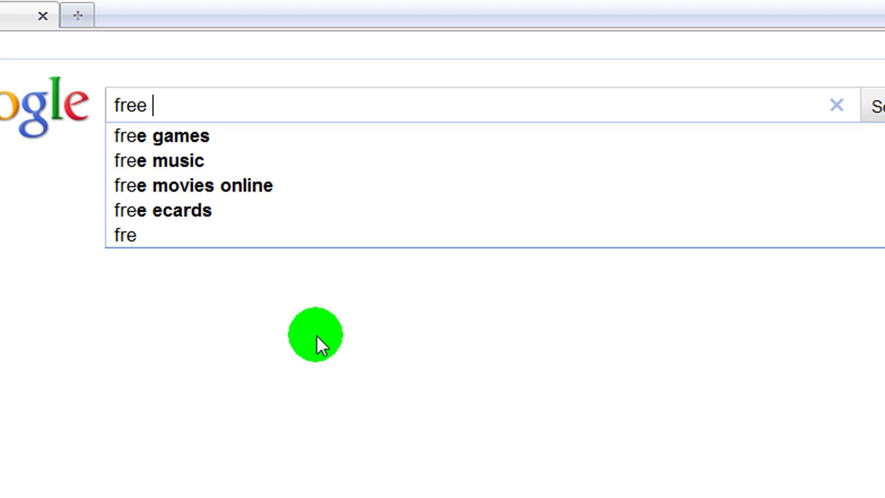
{"action": "type", "text": "toolber"}
{"action": "key", "text": "BackSpace"}
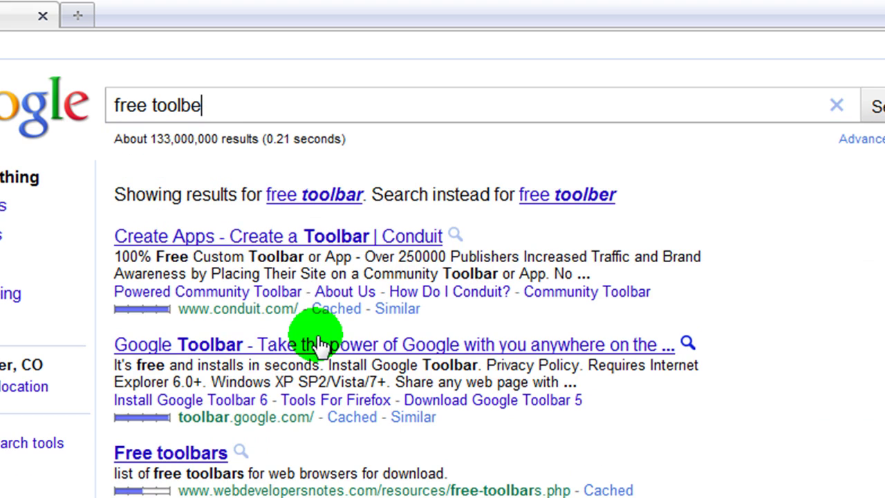
{"action": "key", "text": "BackSpace"}
{"action": "type", "text": "ar"}
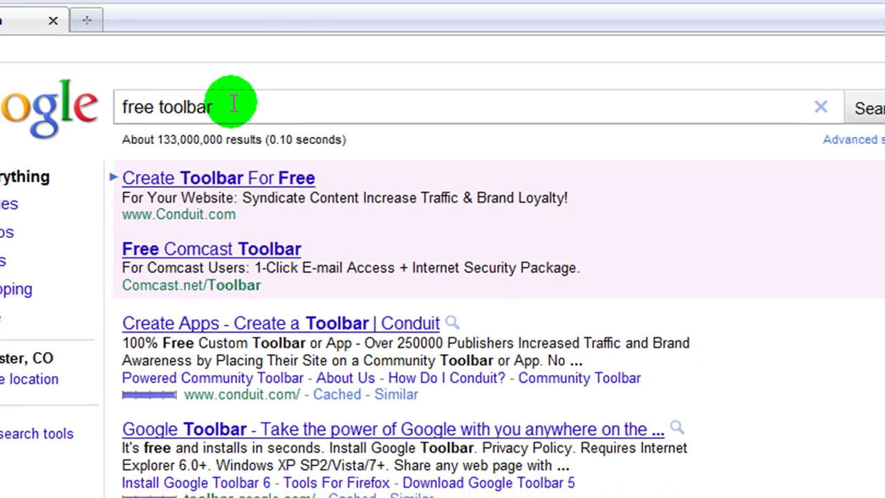